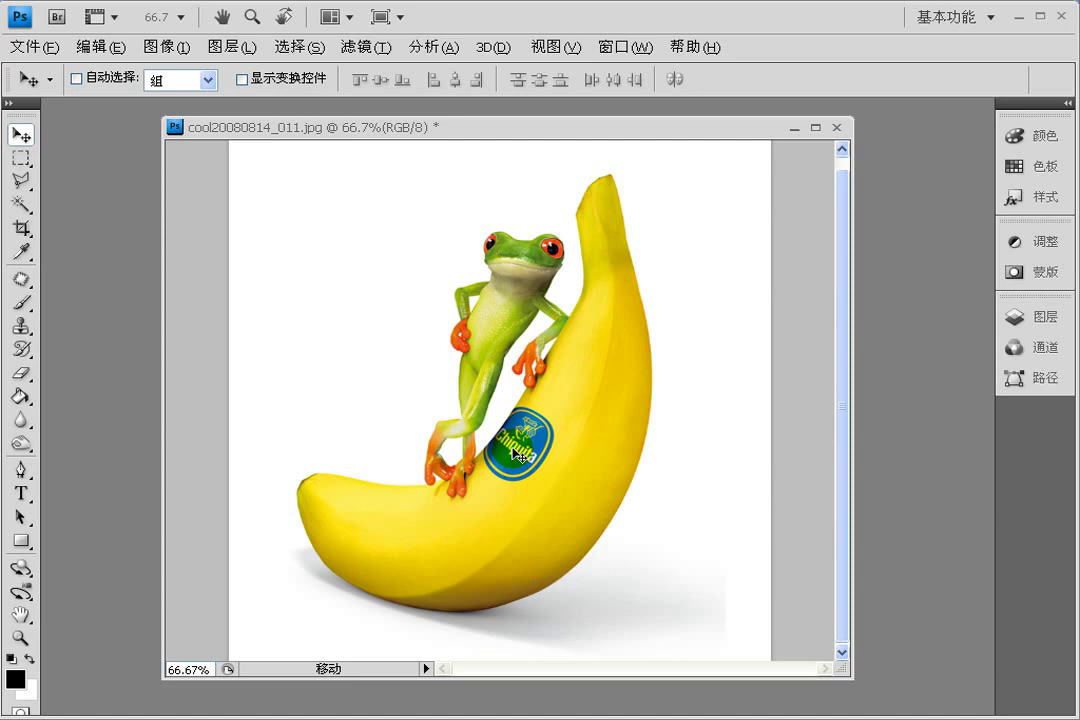
Lay the toolbox out in two columns and select the Ruler Tool from the Eyedropper flyout
{"action": "key", "text": "ctrl+z"}
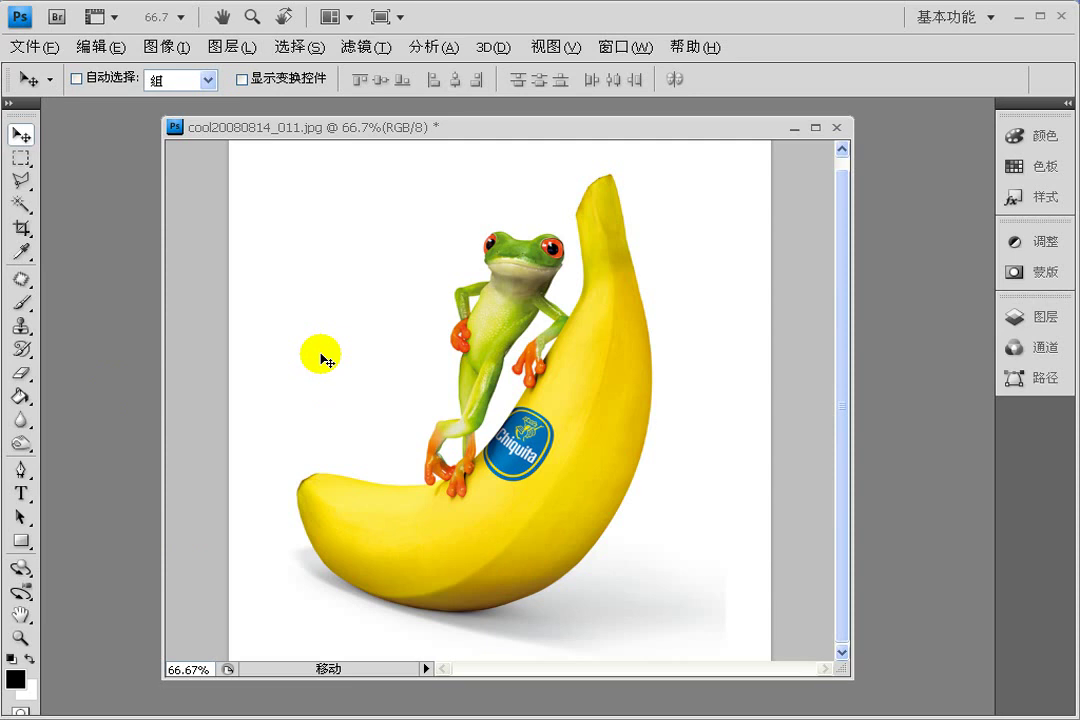
{"action": "left_click", "coordinate": [22, 251]}
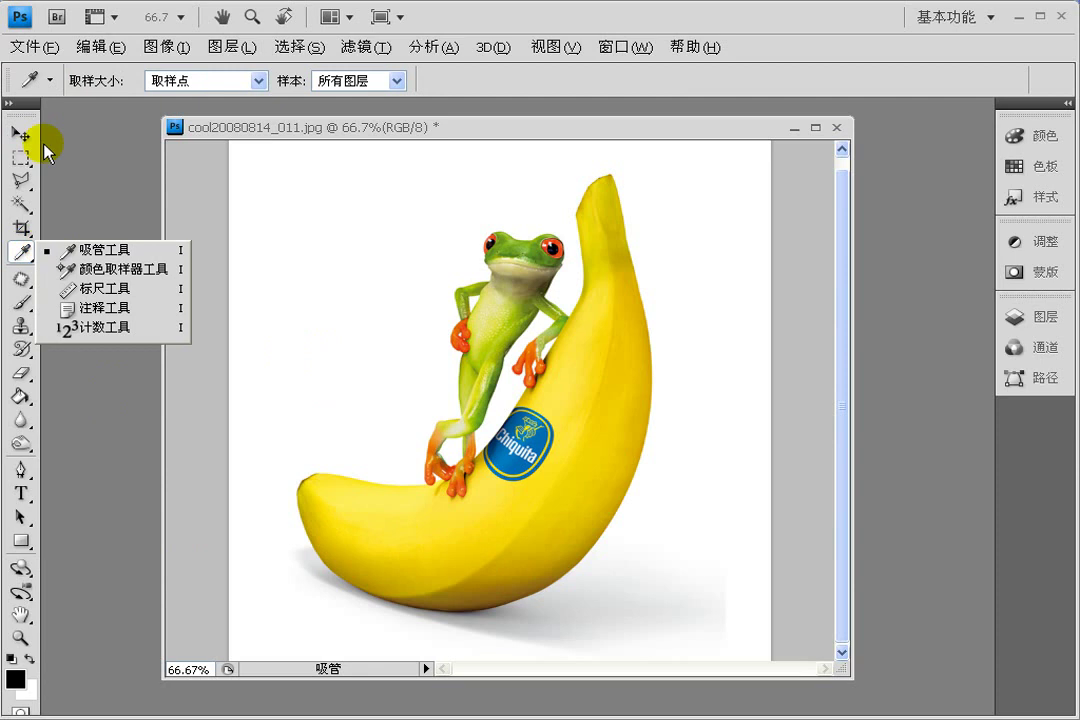
{"action": "left_click", "coordinate": [9, 103]}
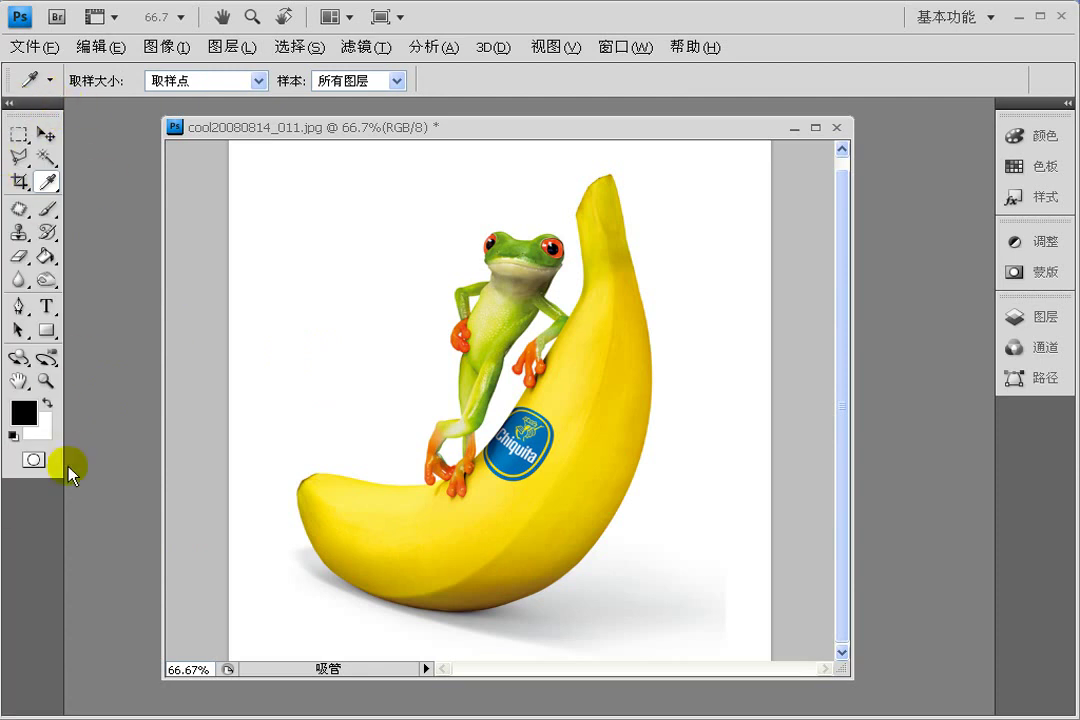
{"action": "left_click", "coordinate": [44, 133]}
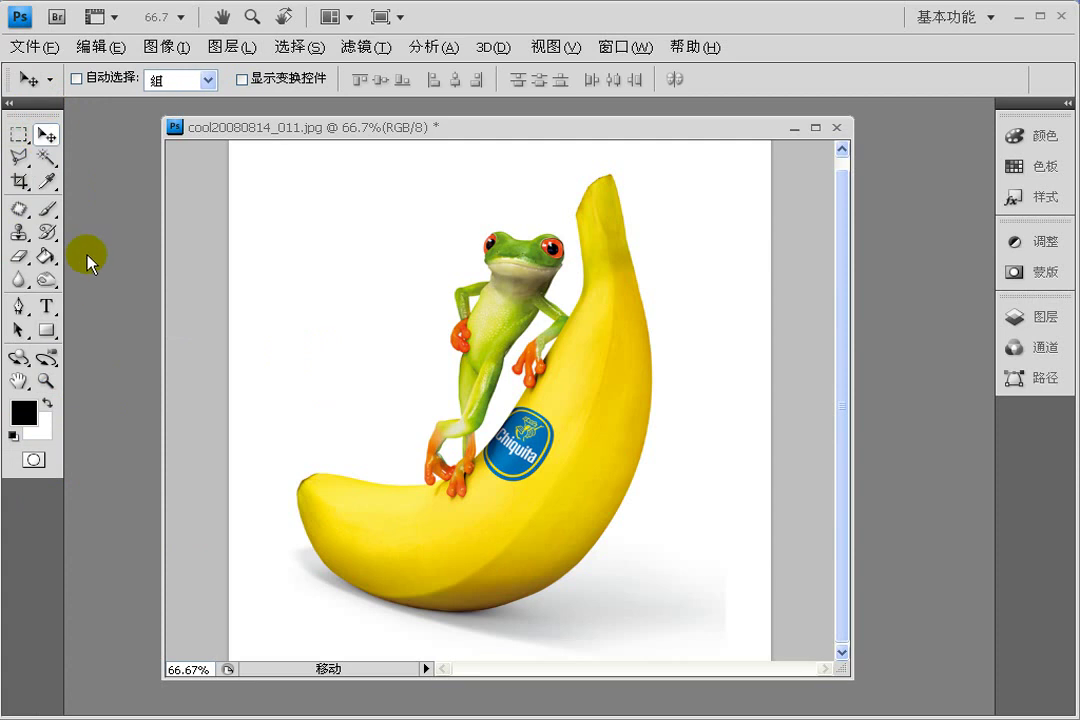
{"action": "left_click", "coordinate": [49, 184]}
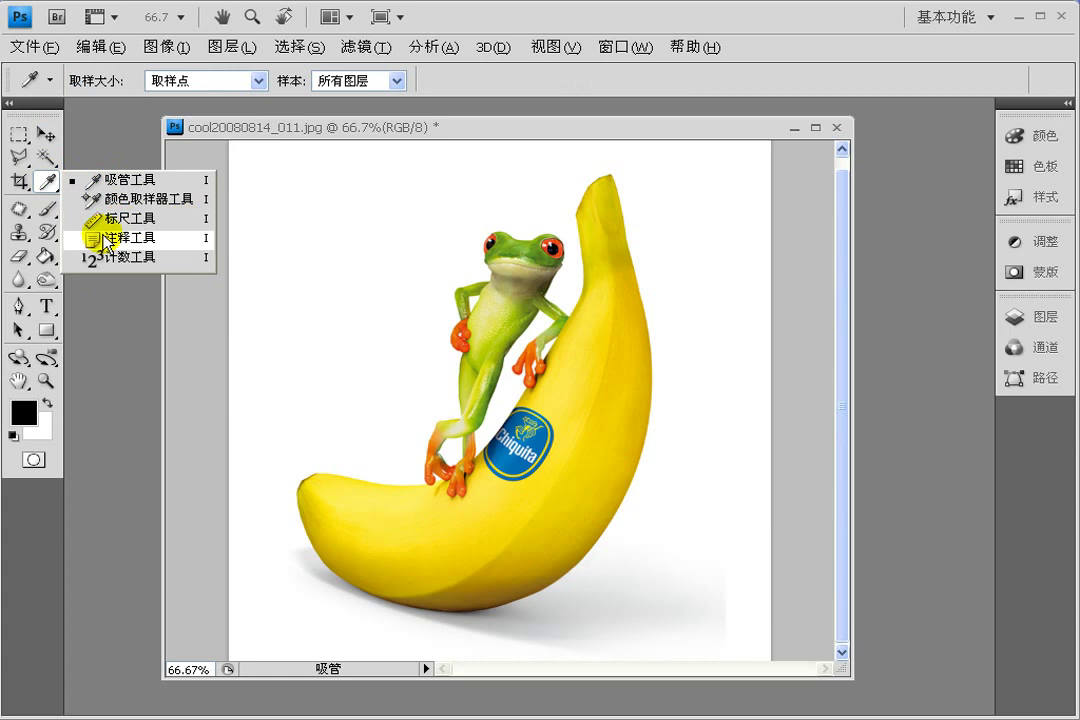
{"action": "left_click", "coordinate": [152, 222]}
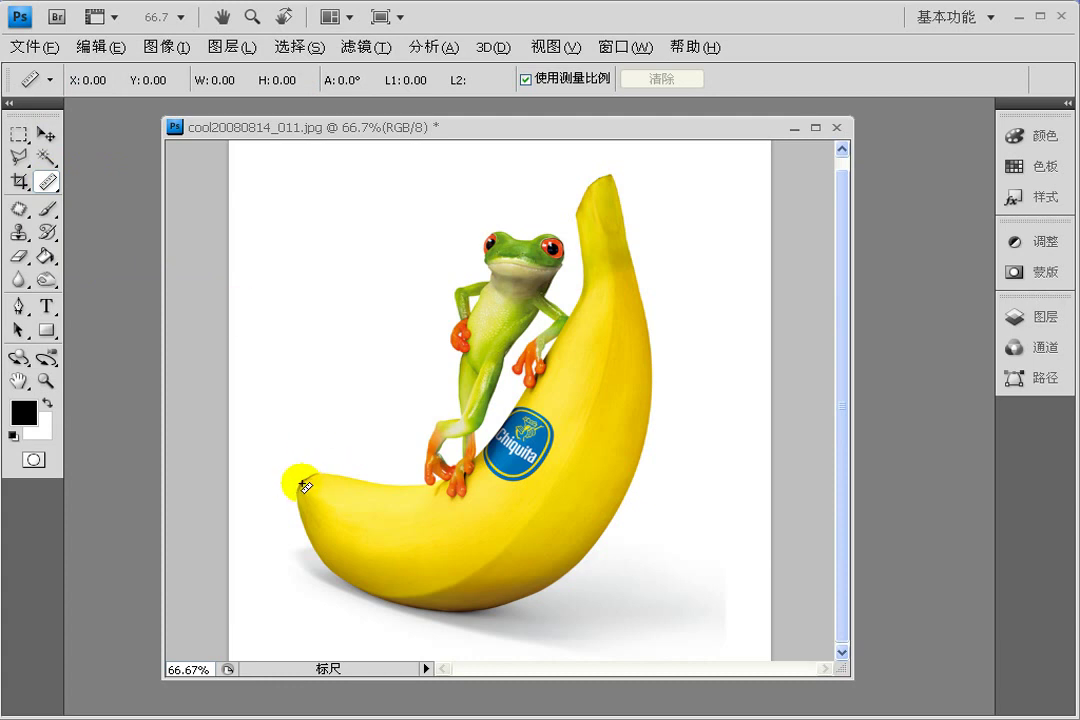
Measure the banana from left tip to top tip: L1 595.01 at 47.0°
{"action": "left_click_drag", "start_coordinate": [304, 486], "coordinate": [575, 186]}
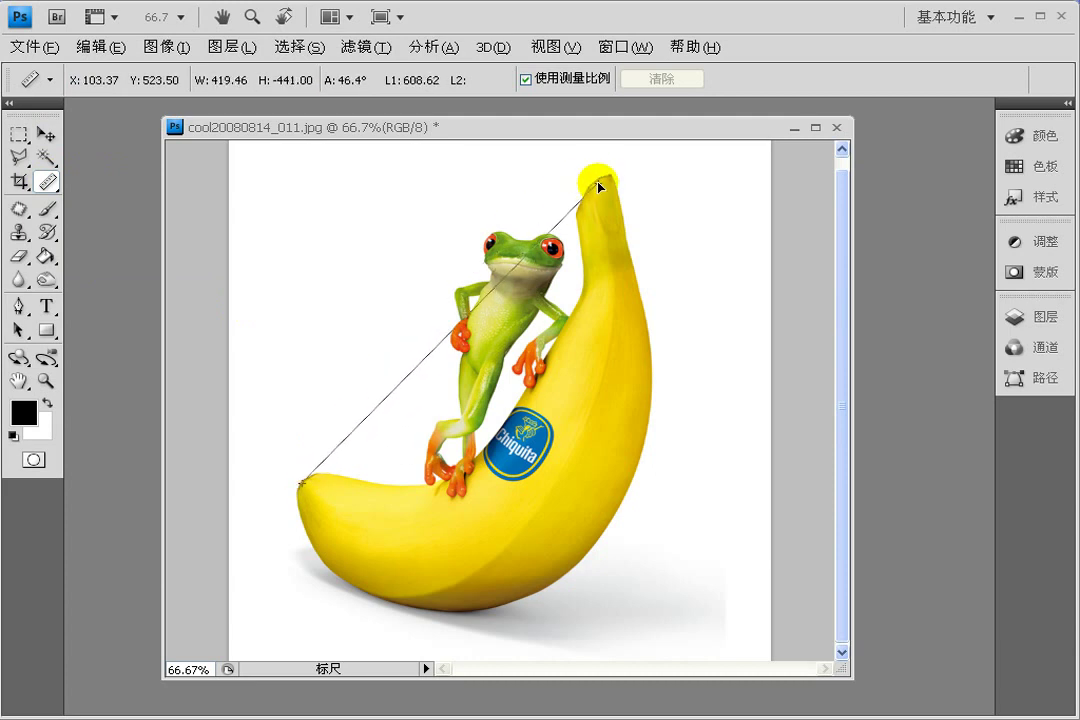
{"action": "left_click_drag", "start_coordinate": [575, 186], "coordinate": [588, 191]}
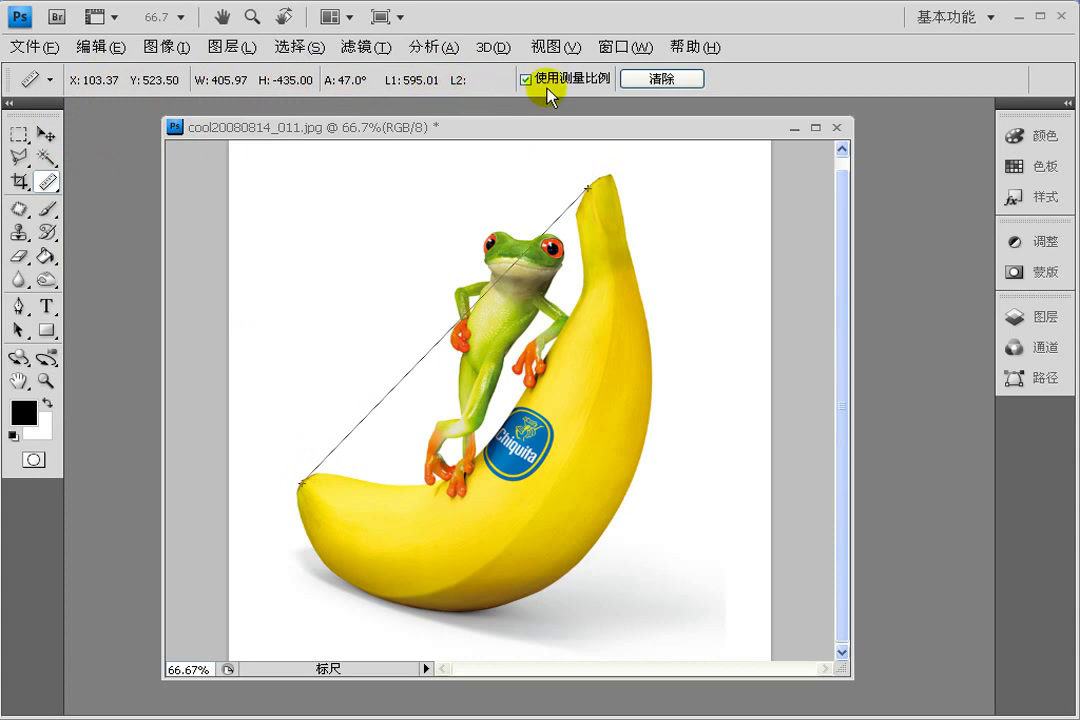
Show the Info panel (A 47.0°, L 20.99) and shift the image window left beside it
{"action": "left_click", "coordinate": [620, 50]}
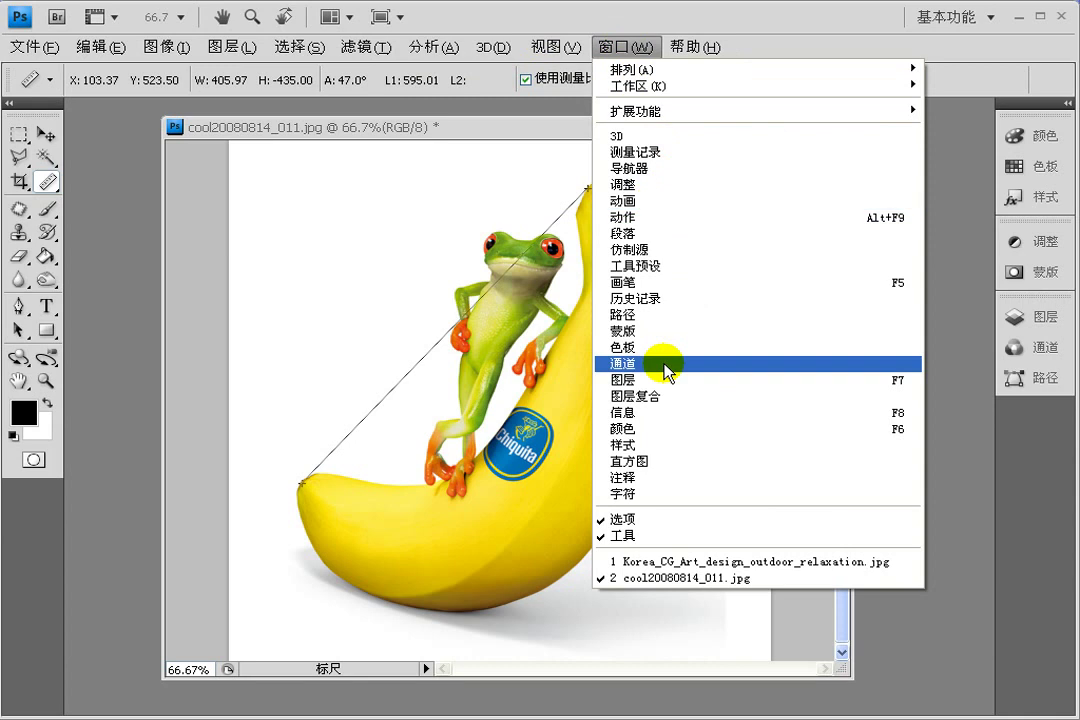
{"action": "left_click", "coordinate": [650, 412]}
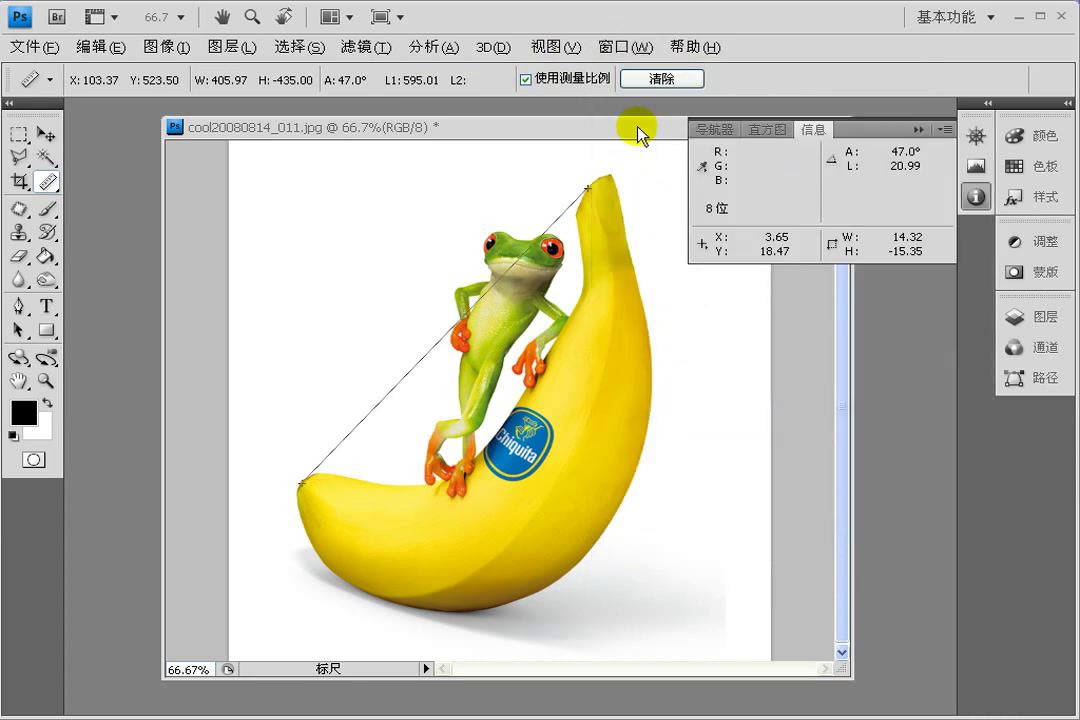
{"action": "left_click_drag", "start_coordinate": [627, 132], "coordinate": [585, 132]}
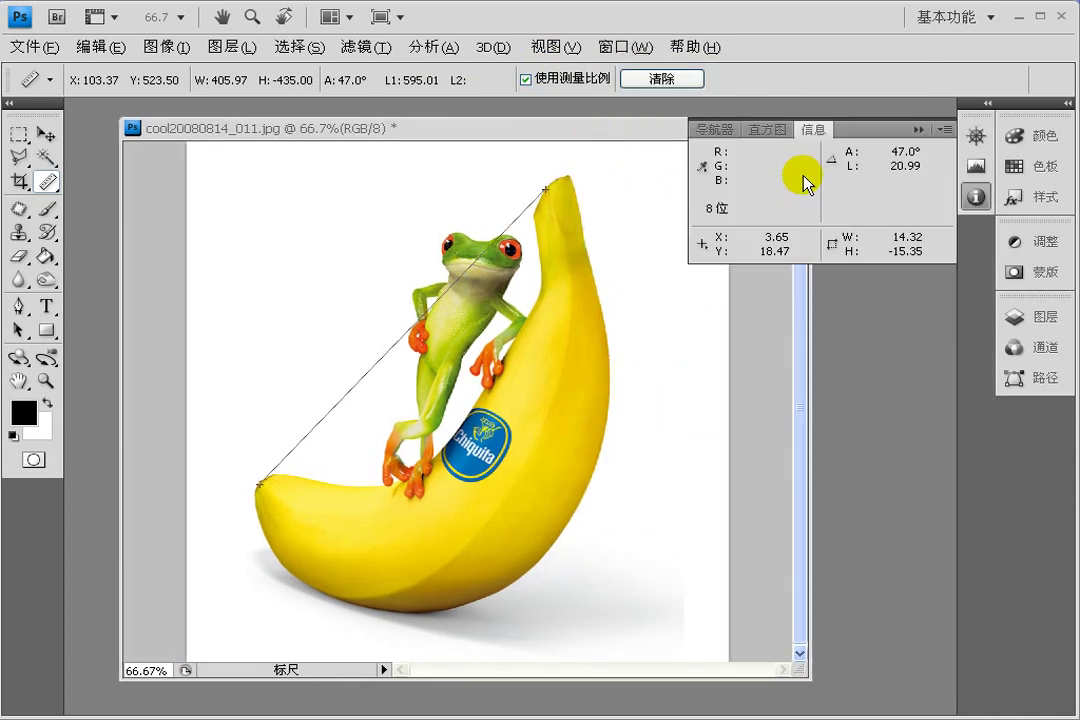
Clear the old line and remeasure from the banana's left tip to the stem: 587.81 at 47.5°
{"action": "left_click", "coordinate": [660, 79]}
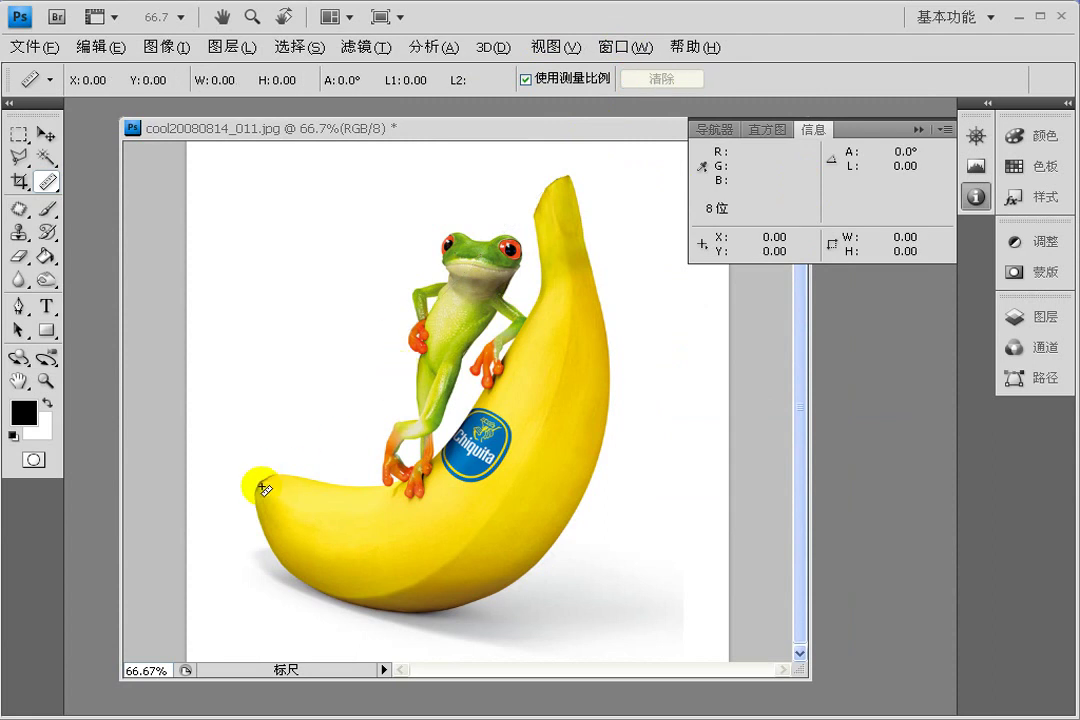
{"action": "left_click_drag", "start_coordinate": [263, 485], "coordinate": [543, 193]}
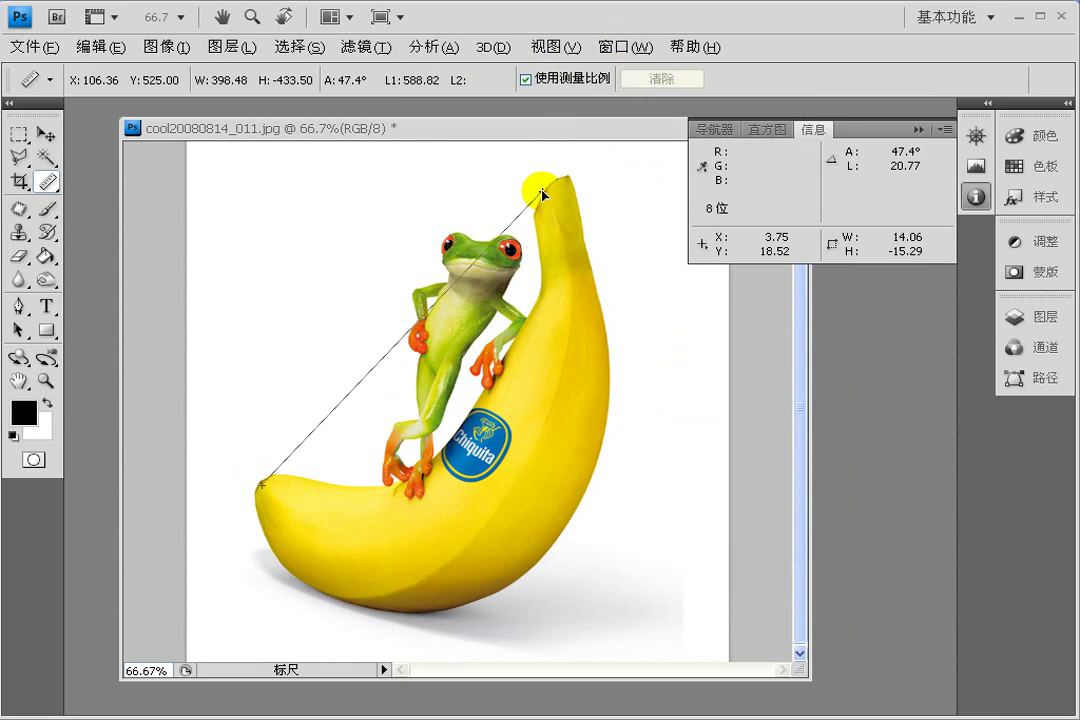
{"action": "left_click_drag", "start_coordinate": [543, 193], "coordinate": [542, 193]}
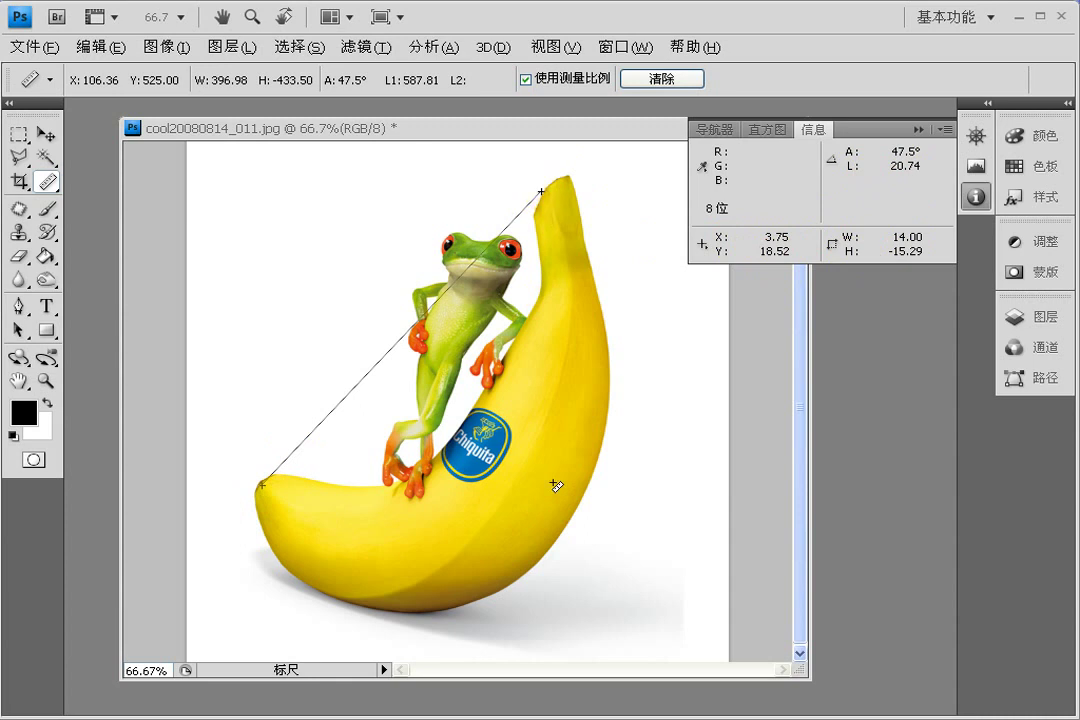
Clear the banana measurement, try a quick measurement between the frog's eyes, then clear it again
{"action": "left_click", "coordinate": [311, 492]}
{"action": "left_click", "coordinate": [662, 78]}
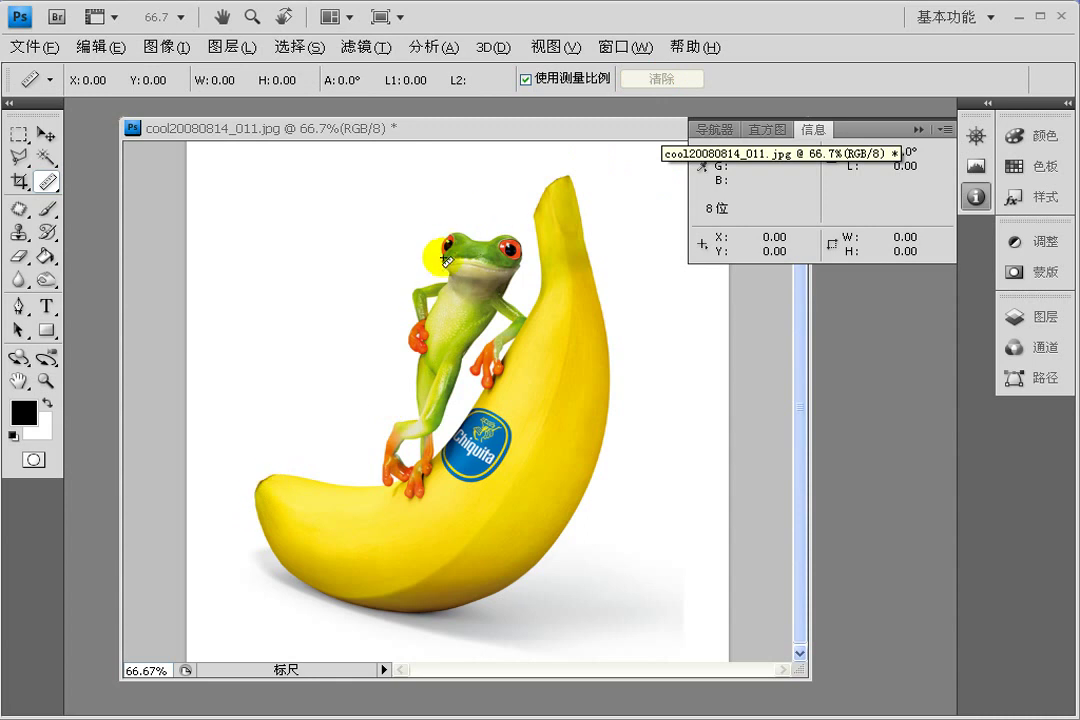
{"action": "mouse_move", "coordinate": [447, 243]}
{"action": "left_mouse_down"}
{"action": "mouse_move", "coordinate": [512, 249]}
{"action": "mouse_move", "coordinate": [441, 243]}
{"action": "left_mouse_up"}
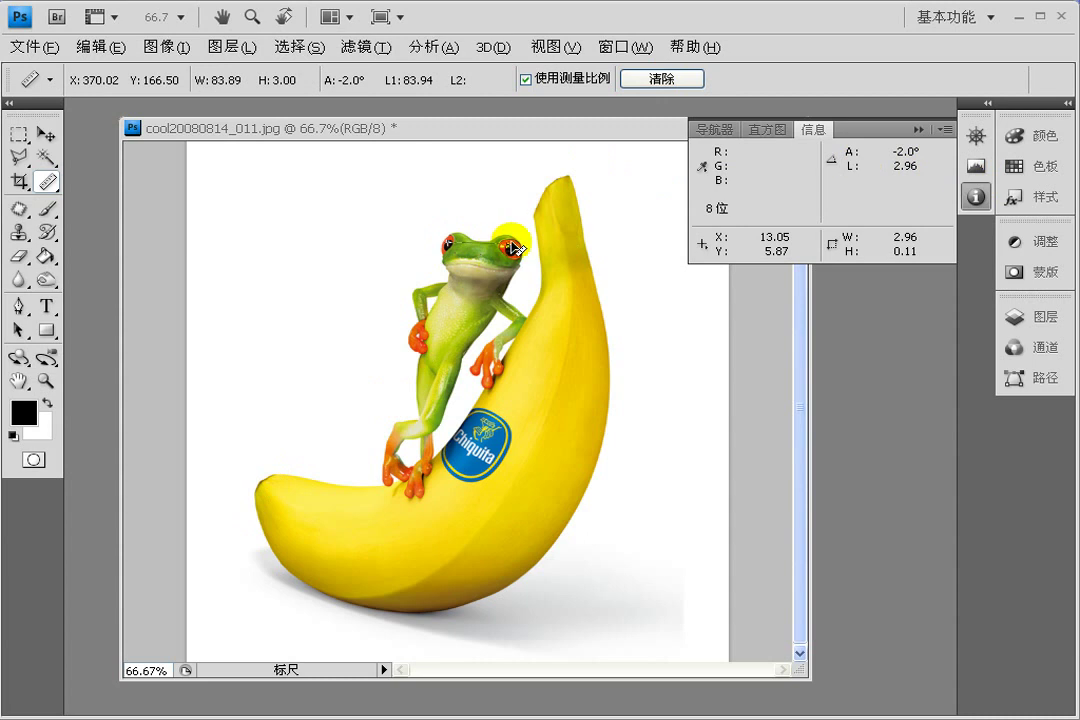
{"action": "mouse_move", "coordinate": [512, 247]}
{"action": "left_mouse_down"}
{"action": "mouse_move", "coordinate": [440, 230]}
{"action": "mouse_move", "coordinate": [435, 258]}
{"action": "mouse_move", "coordinate": [795, 208]}
{"action": "mouse_move", "coordinate": [916, 176]}
{"action": "mouse_move", "coordinate": [616, 290]}
{"action": "mouse_move", "coordinate": [499, 248]}
{"action": "mouse_move", "coordinate": [512, 247]}
{"action": "left_mouse_up"}
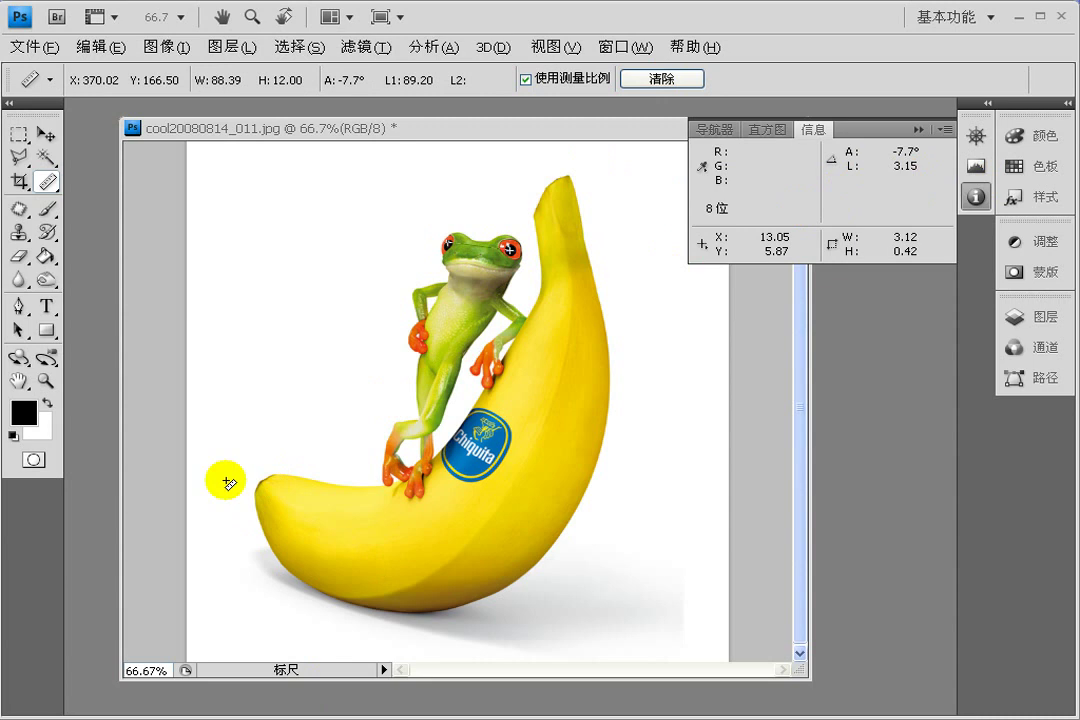
{"action": "left_click", "coordinate": [662, 78]}
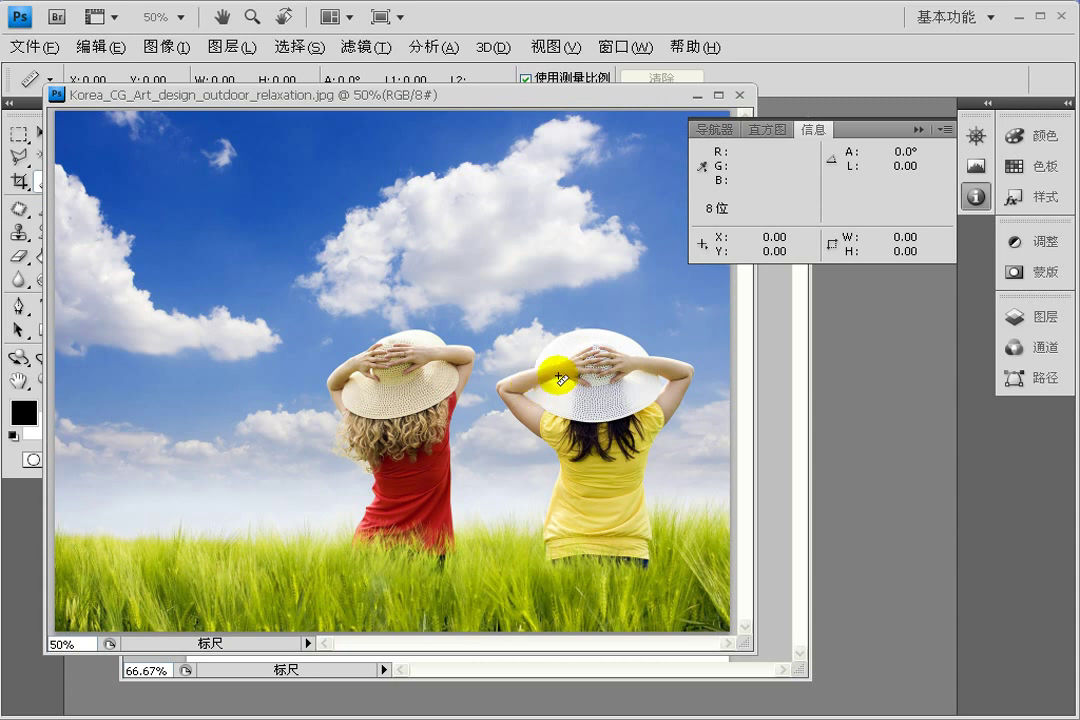
Measure the yellow-shirted woman's elbow angle at 66.0° (L1 78.89, L2 51.61), then move the line over the sky
{"action": "left_click_drag", "start_coordinate": [558, 375], "coordinate": [522, 396]}
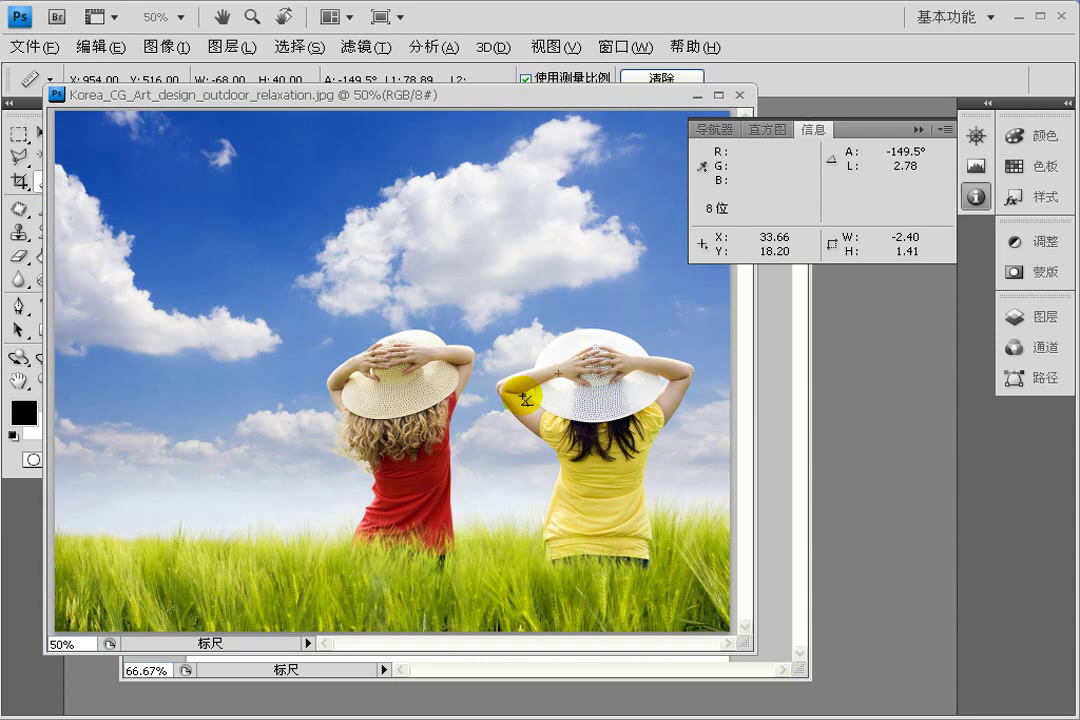
{"action": "left_click_drag", "start_coordinate": [524, 396], "coordinate": [545, 410]}
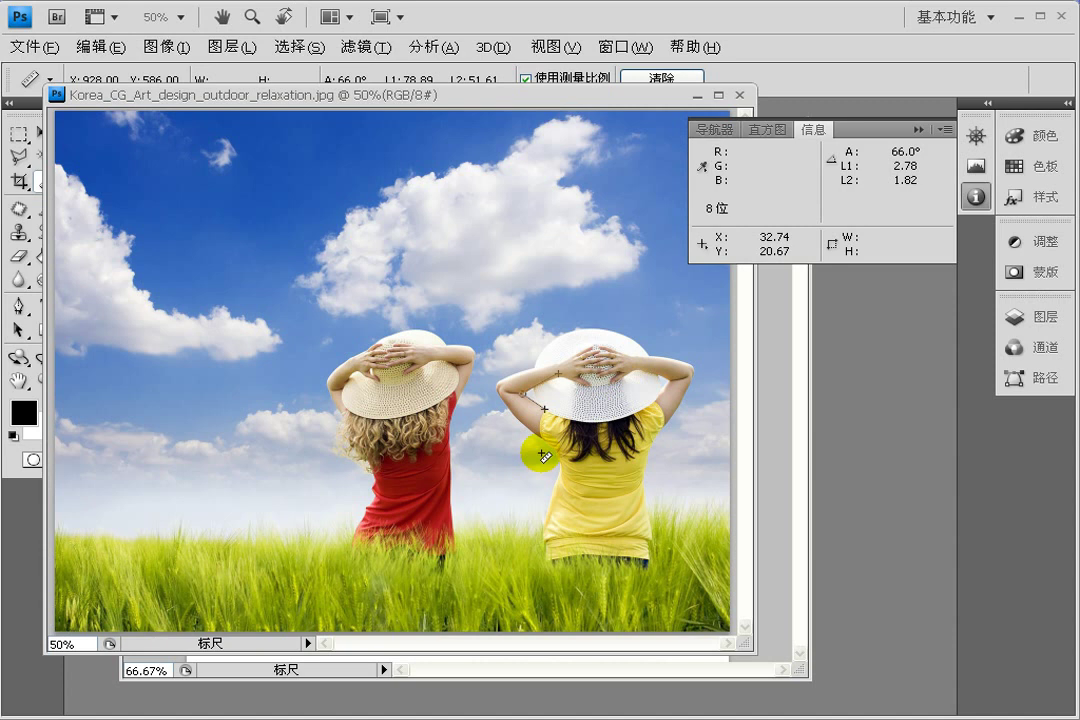
{"action": "left_click_drag", "start_coordinate": [440, 100], "coordinate": [441, 145]}
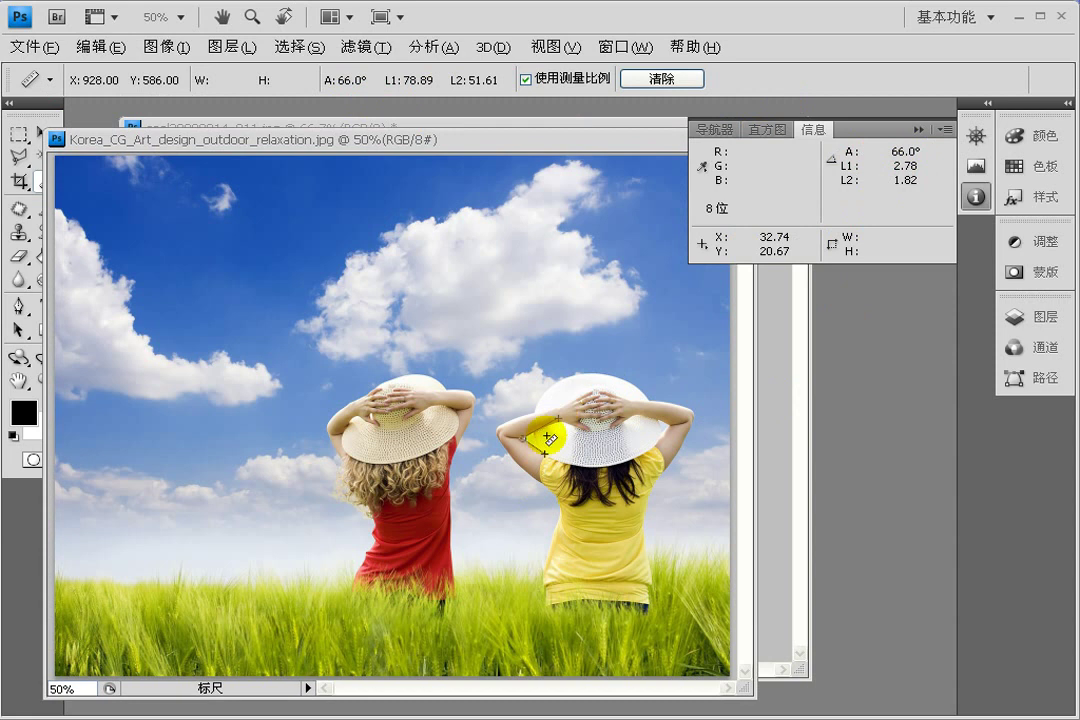
{"action": "mouse_move", "coordinate": [526, 434]}
{"action": "left_mouse_down"}
{"action": "mouse_move", "coordinate": [543, 447]}
{"action": "mouse_move", "coordinate": [527, 438]}
{"action": "left_mouse_up"}
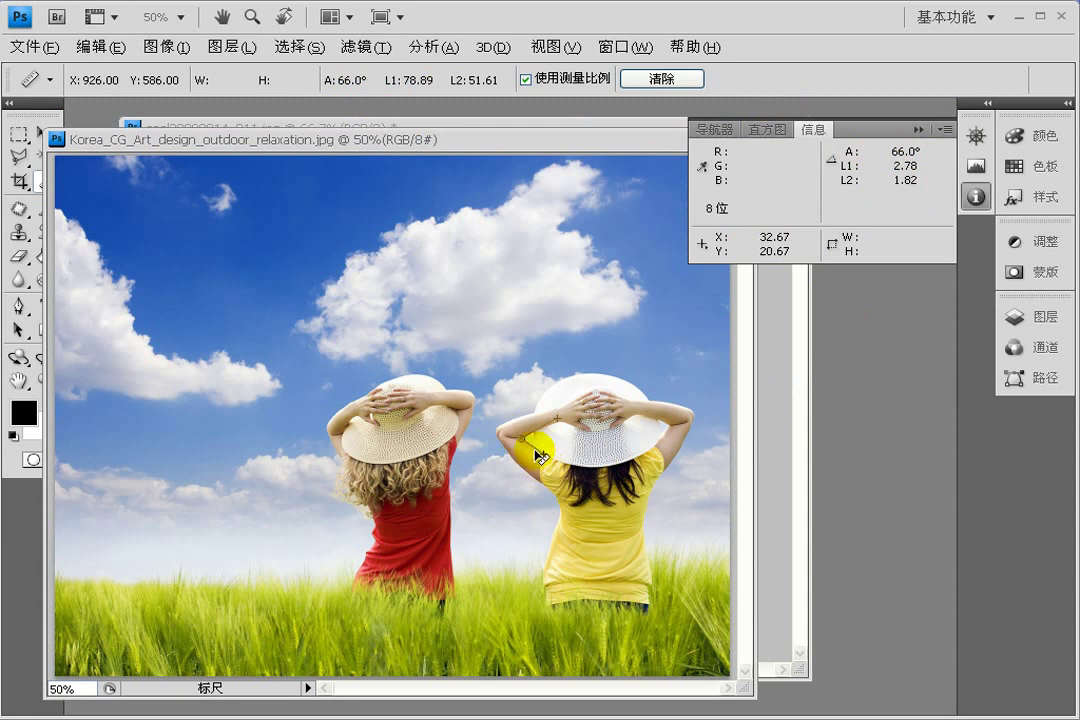
{"action": "left_click_drag", "start_coordinate": [541, 446], "coordinate": [518, 386]}
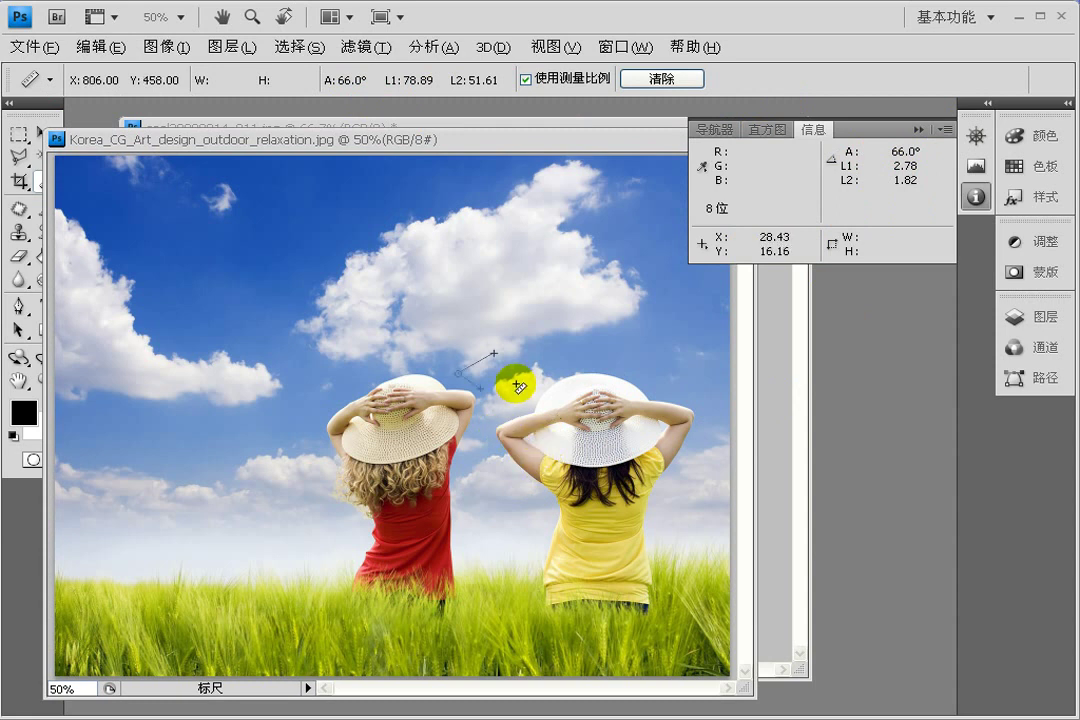
Clear and redraw the hat-to-elbow angle so it reads 66.4° with arms 75.15 and 42.52
{"action": "left_click", "coordinate": [680, 80]}
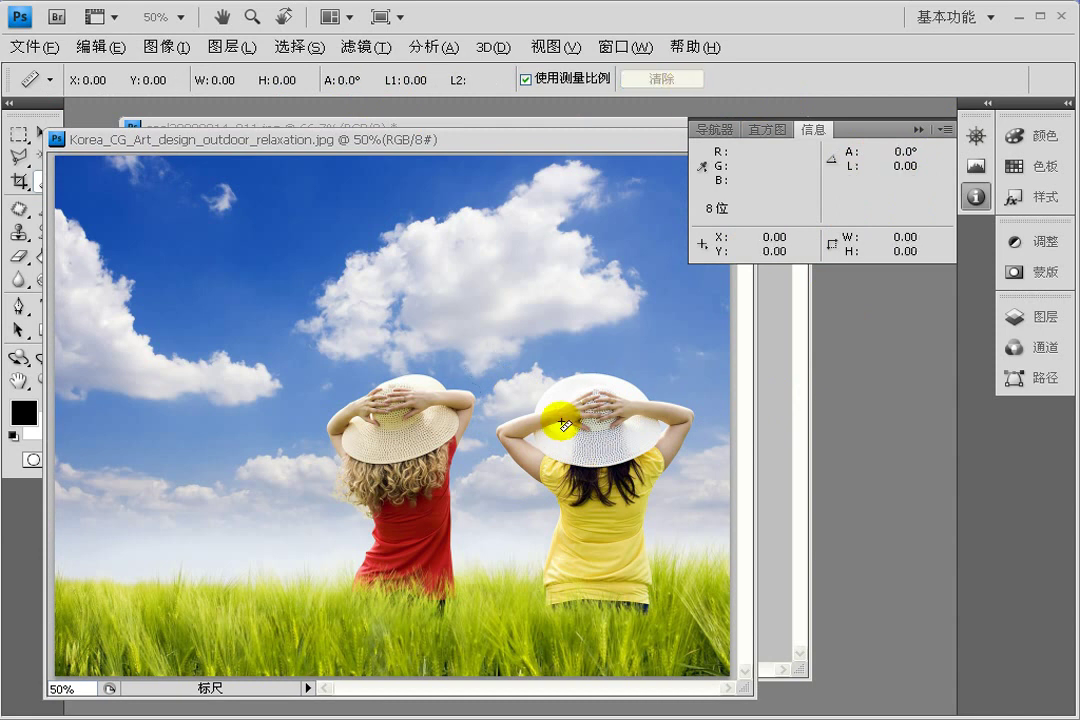
{"action": "left_click_drag", "start_coordinate": [562, 421], "coordinate": [530, 440]}
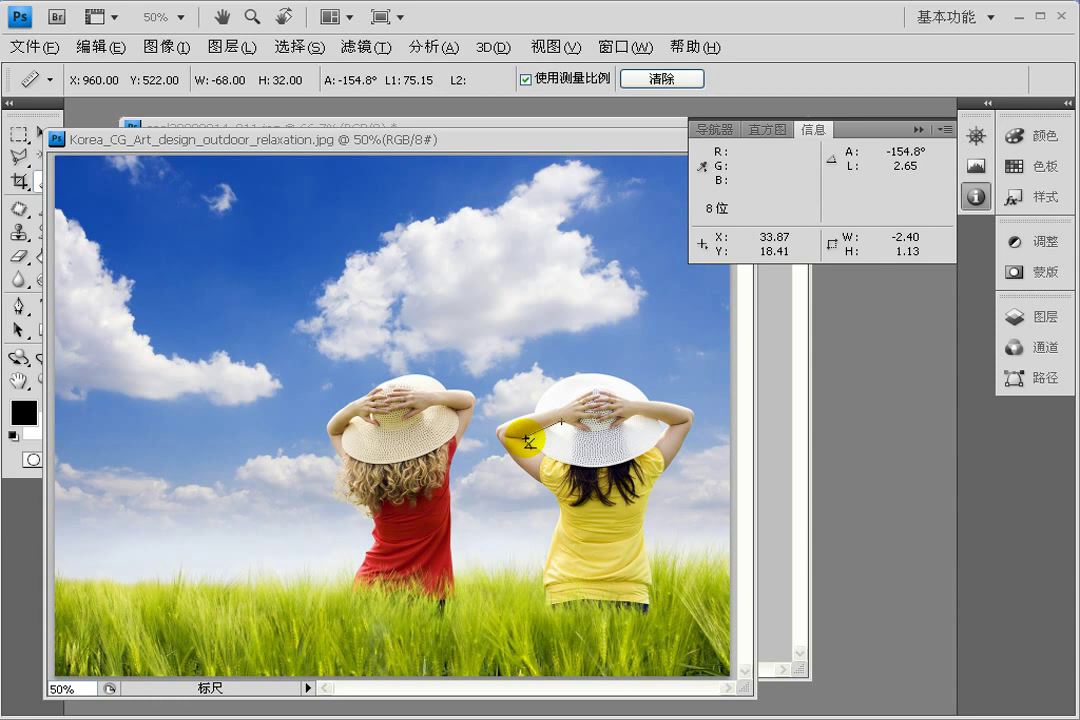
{"action": "left_click_drag", "start_coordinate": [527, 440], "coordinate": [543, 454]}
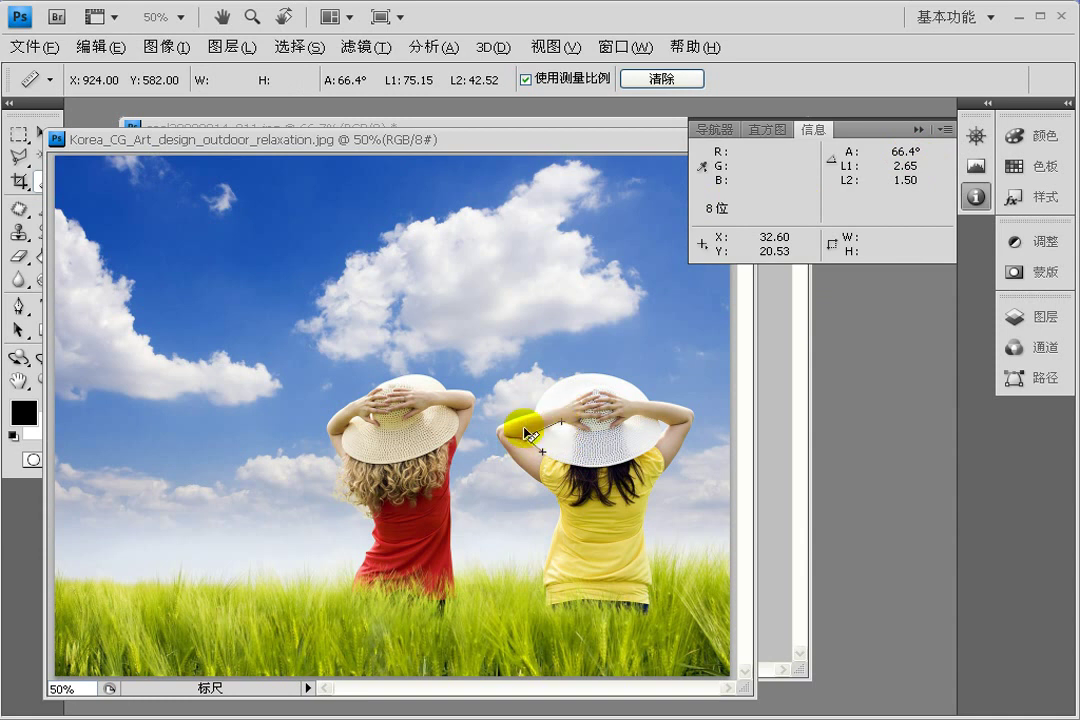
Zoom in on the woman's arm and hat, moving the photo window off the tools
{"action": "key", "text": "z"}
{"action": "left_click_drag", "start_coordinate": [494, 369], "coordinate": [579, 482]}
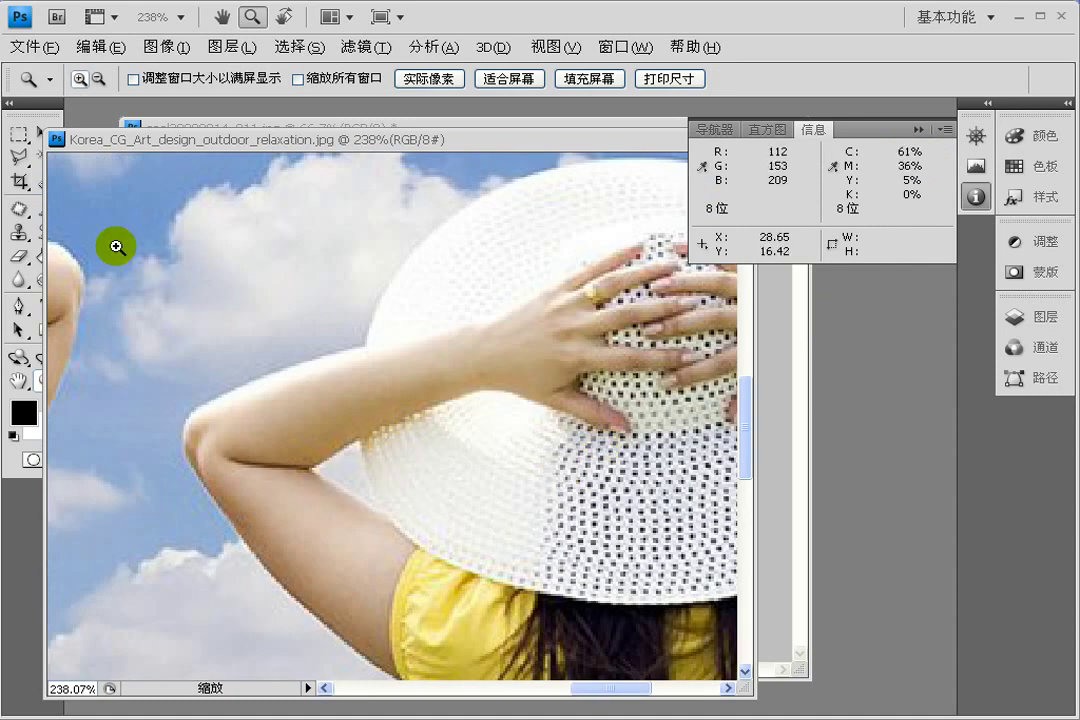
{"action": "left_click_drag", "start_coordinate": [87, 141], "coordinate": [133, 139]}
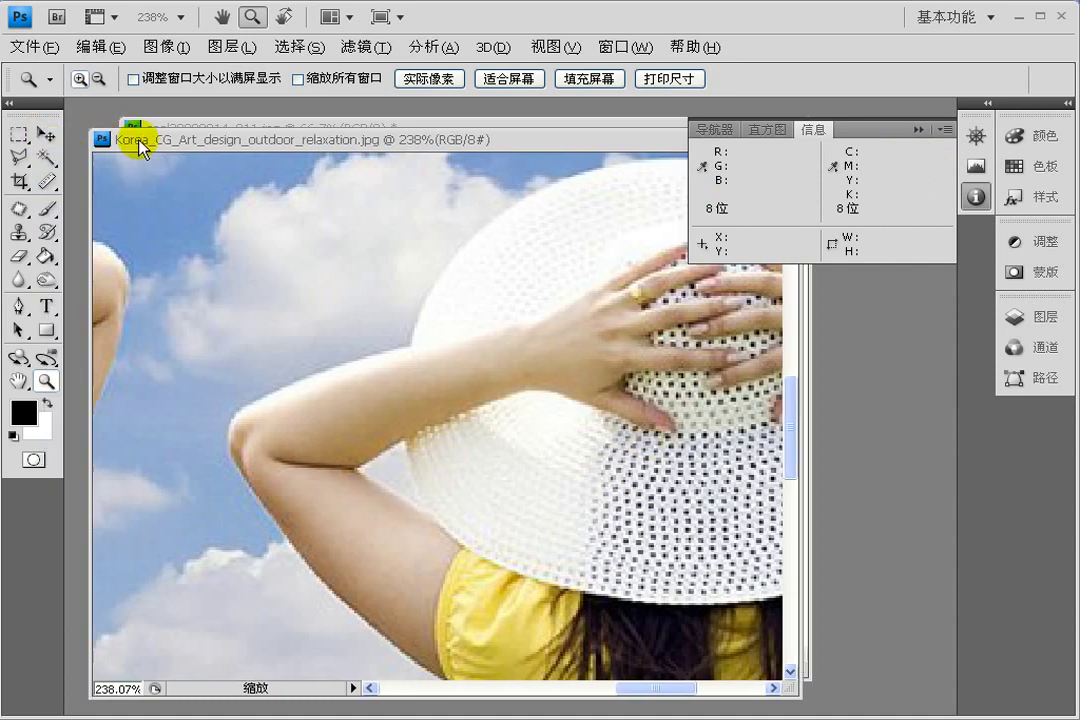
With the Ruler, turn Use Measurement Scale off, clear the angle, and draw a new line along the arm
{"action": "left_click", "coordinate": [47, 183]}
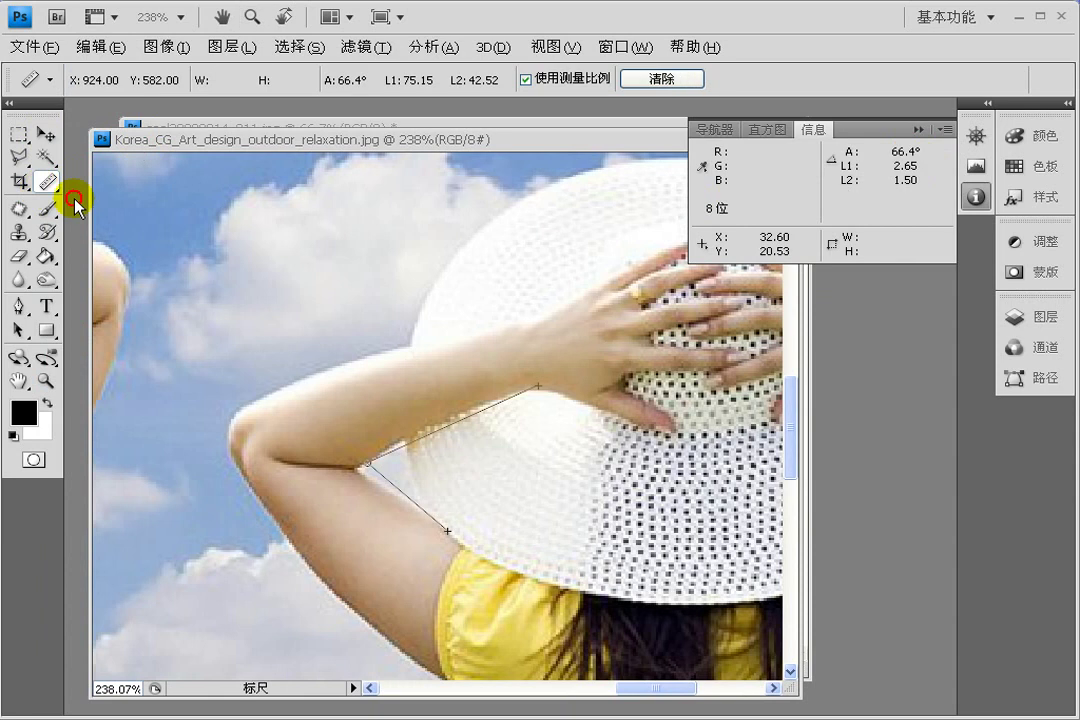
{"action": "left_click", "coordinate": [572, 84]}
{"action": "left_click", "coordinate": [535, 80]}
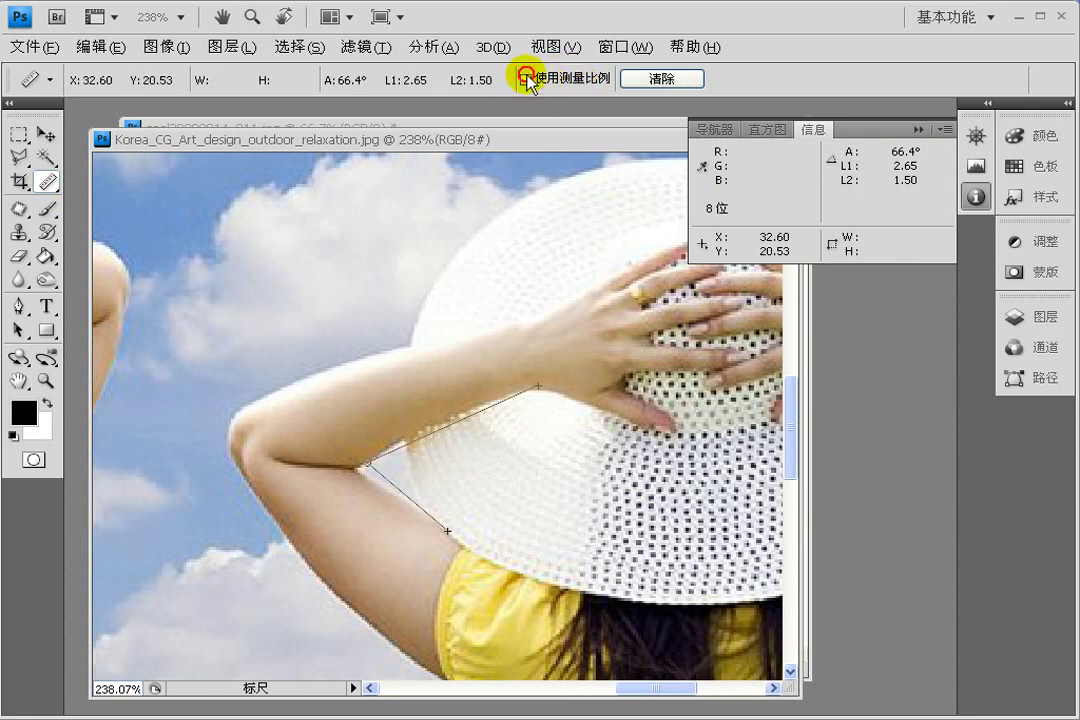
{"action": "left_click", "coordinate": [532, 79]}
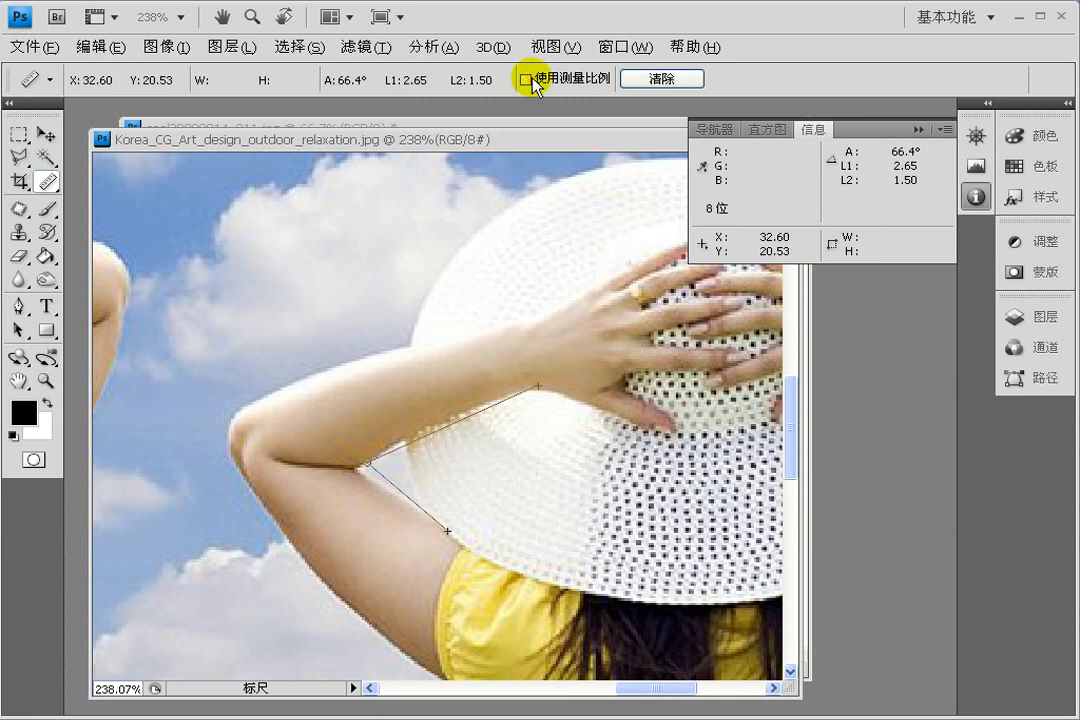
{"action": "left_click", "coordinate": [672, 82]}
{"action": "left_click_drag", "start_coordinate": [378, 272], "coordinate": [501, 345]}
{"action": "left_click_drag", "start_coordinate": [286, 429], "coordinate": [535, 294]}
{"action": "left_click", "coordinate": [664, 79]}
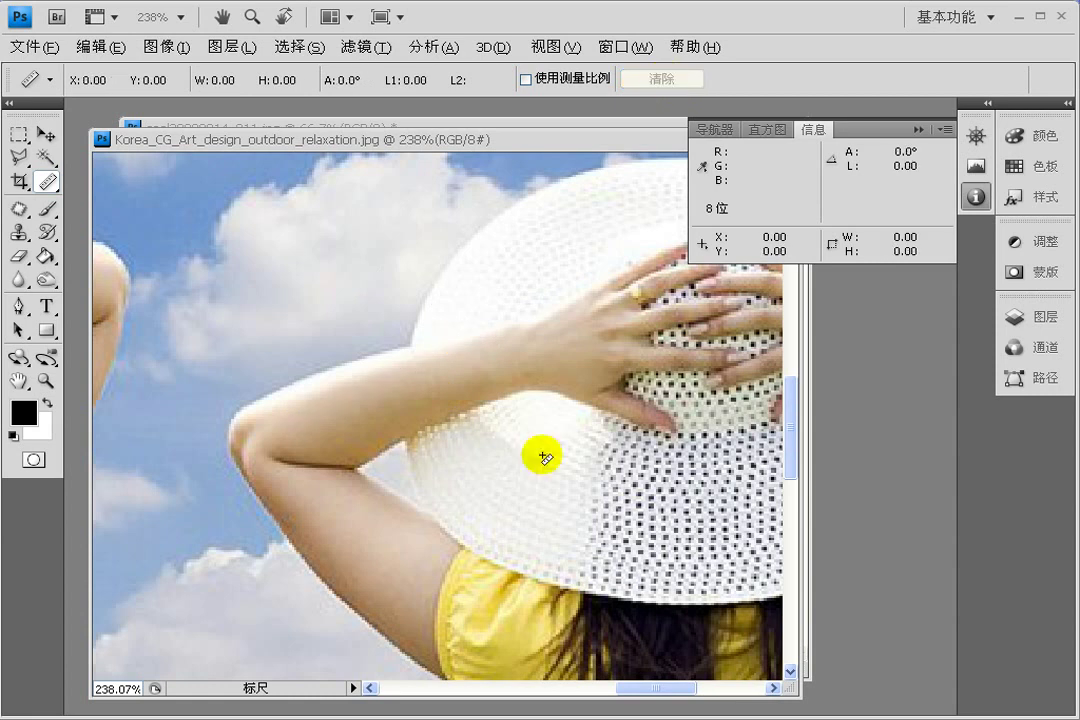